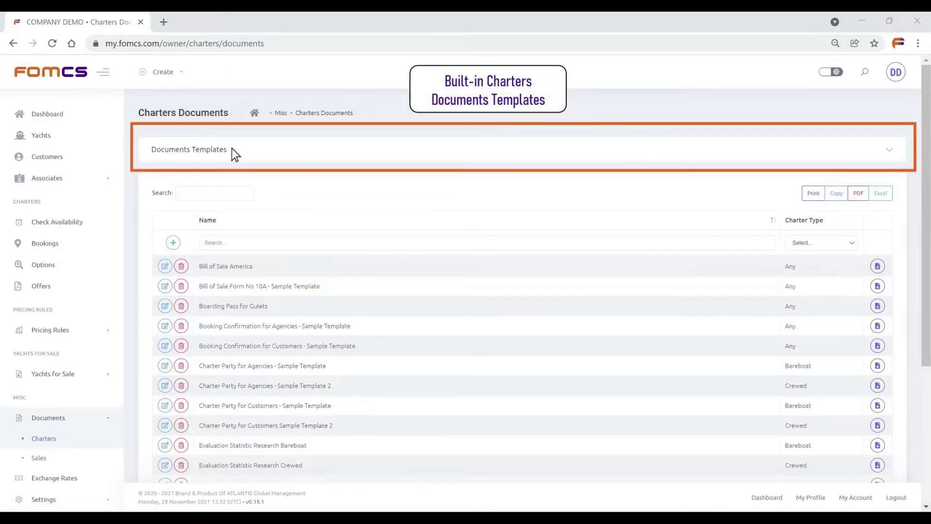
Expand the built-in charters document templates and clone the Boarding Pass template
click(233, 148)
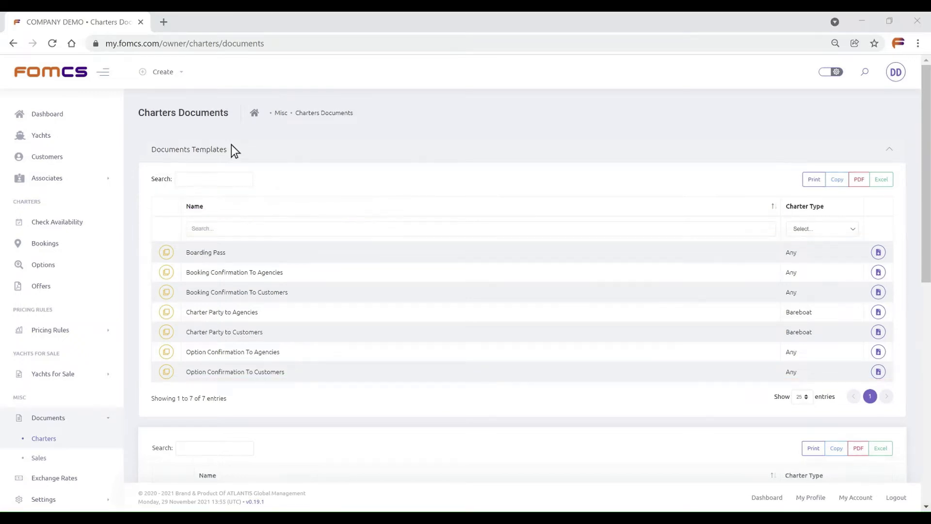
click(167, 251)
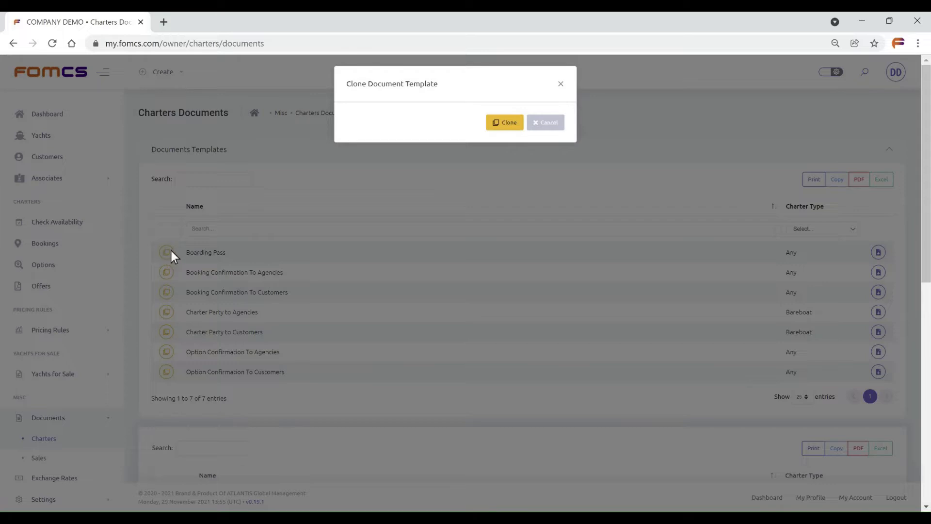
click(495, 123)
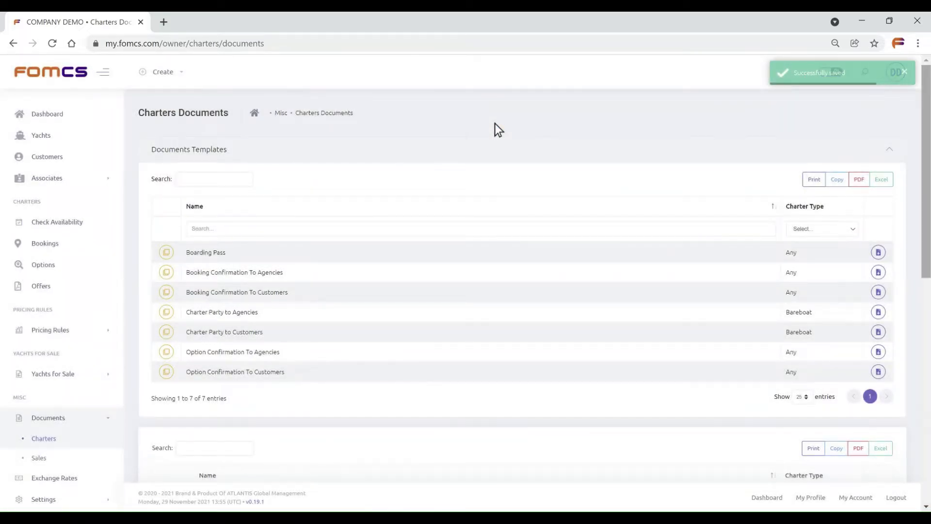
Open the cloned Boarding Pass document for editing and rename it "Boarding Pass - General"
scroll(495, 124, down, 7)
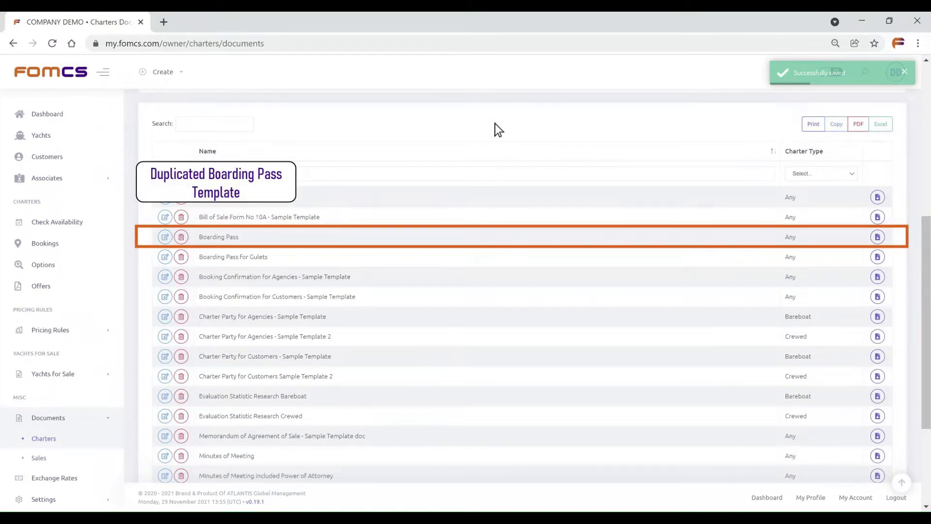
click(163, 238)
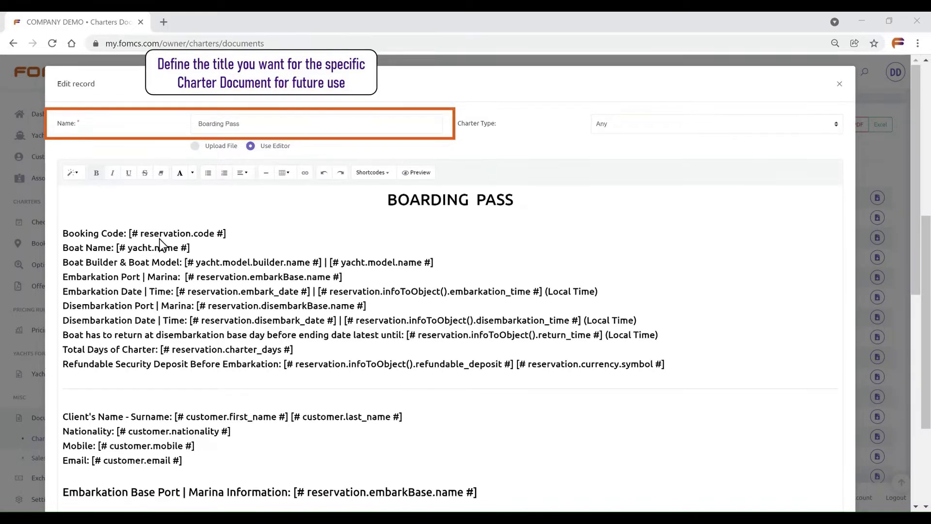
text(- )
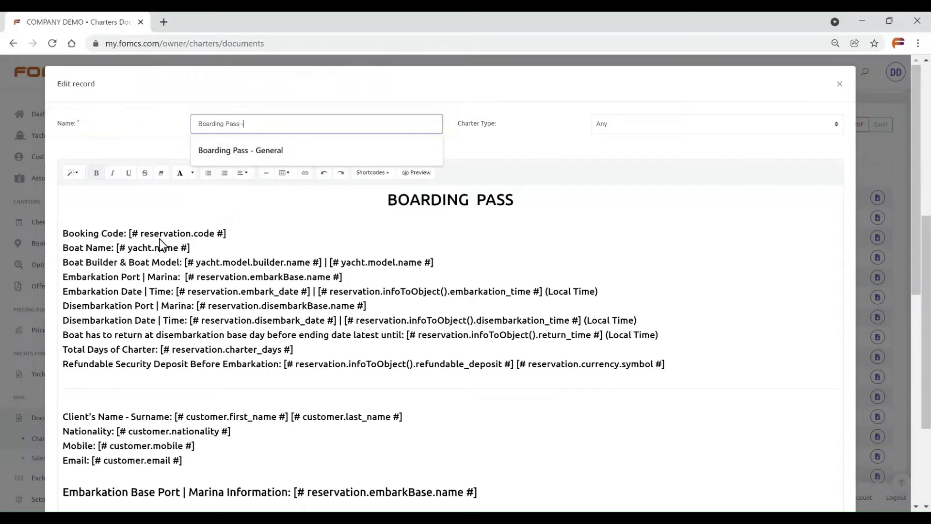
text(General)
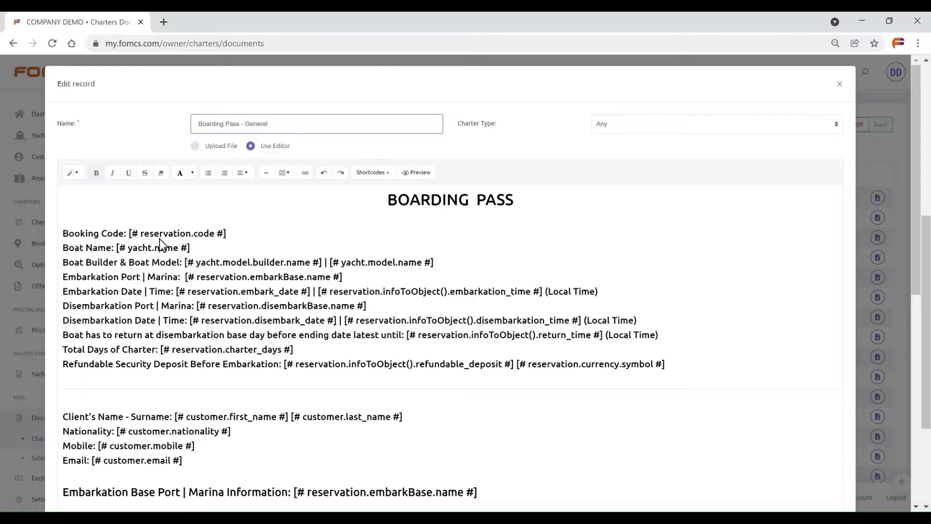
Review the charter type options for the boarding pass and choose Any
click(162, 244)
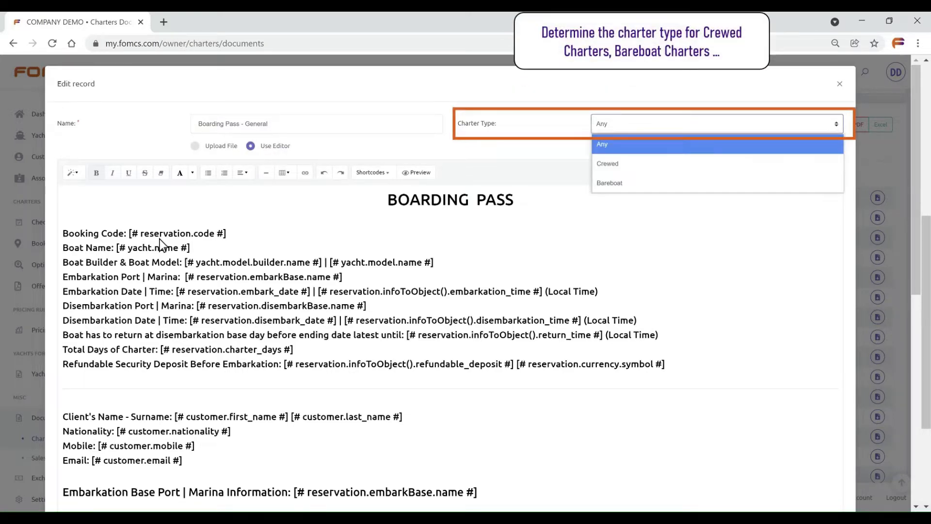
key(Down)
key(Down)
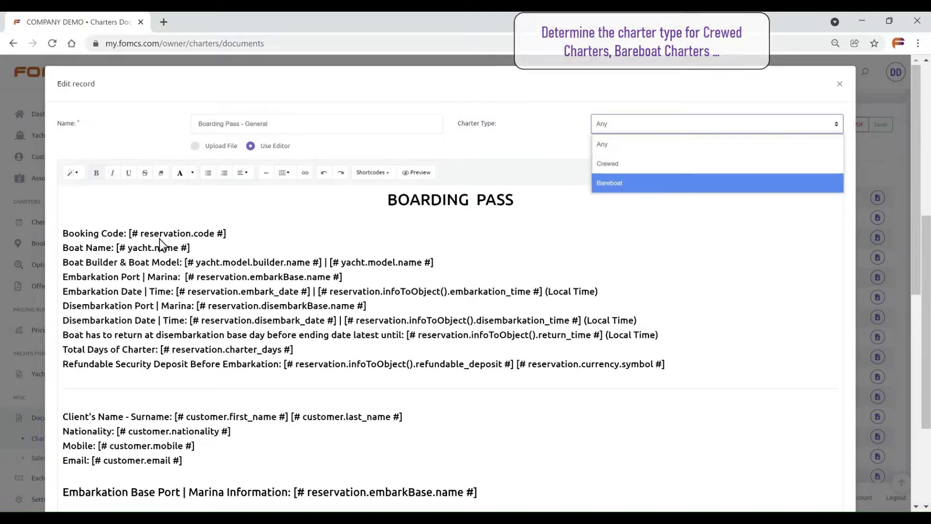
key(Up)
key(Up)
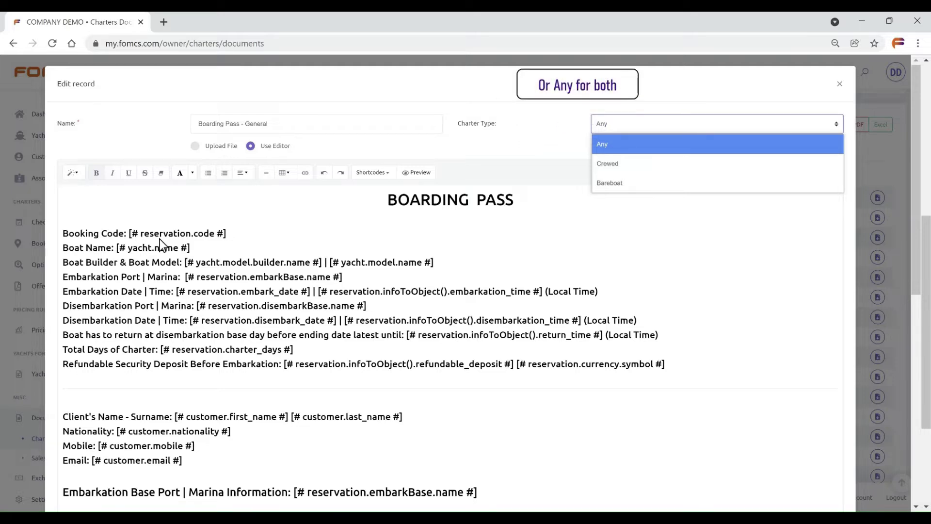
key(Return)
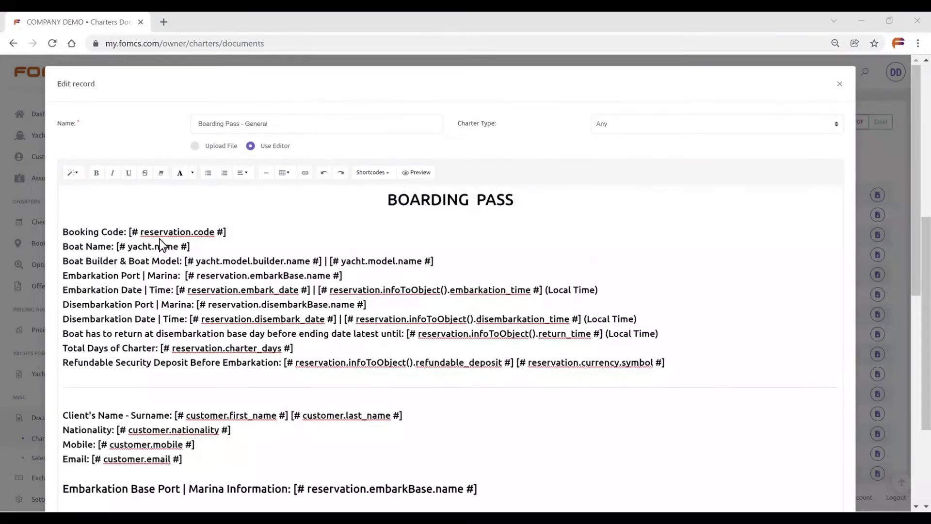
Add and save two lines in the boarding pass: "Client's Address:" with the customer address shortcode and "Boat's Length:" with the yacht Length (Meters) shortcode
text(Client's Address:)
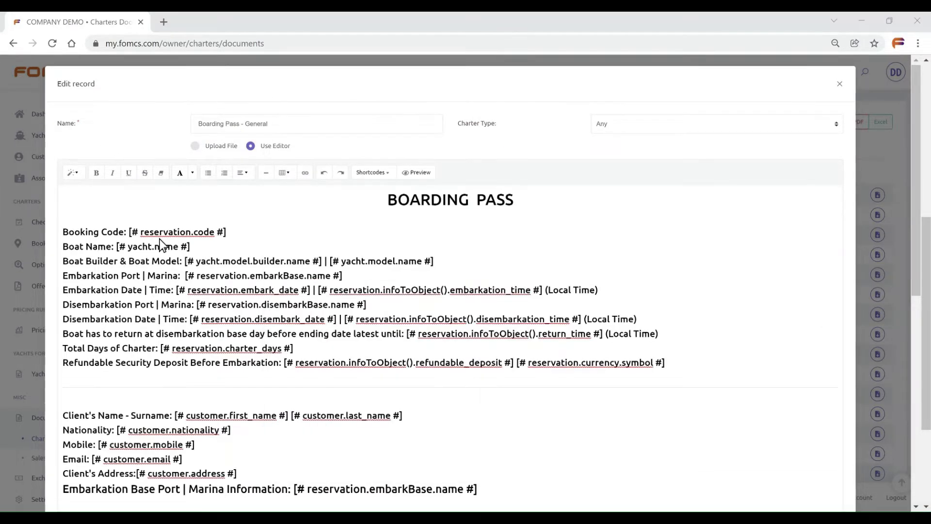
key(Return)
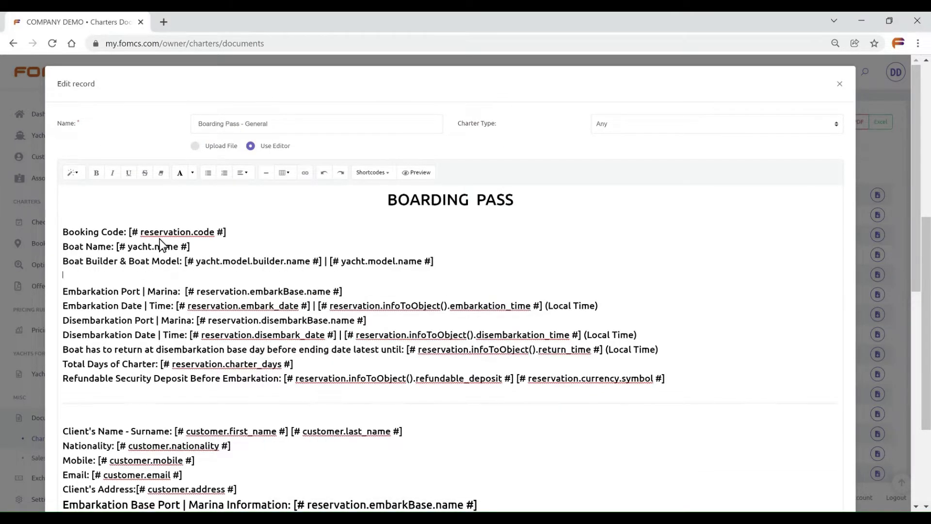
text(Boat's Length:)
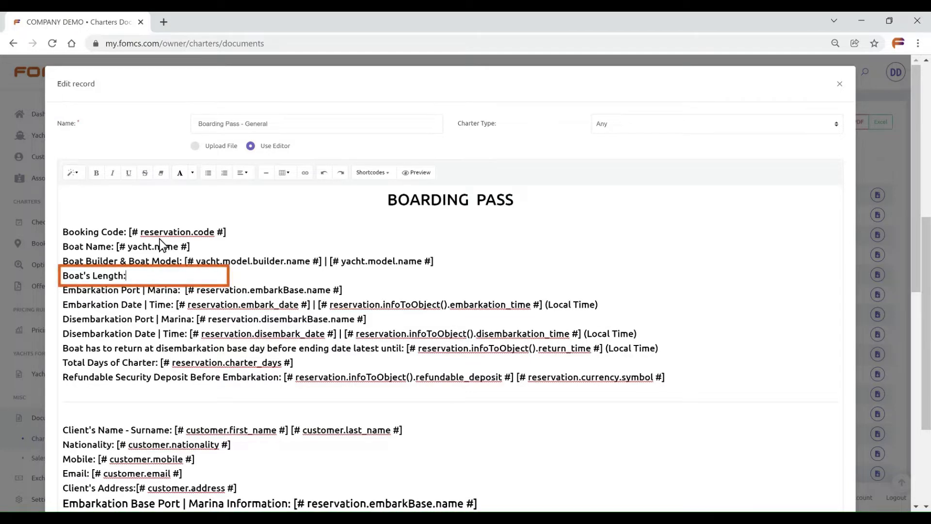
click(373, 172)
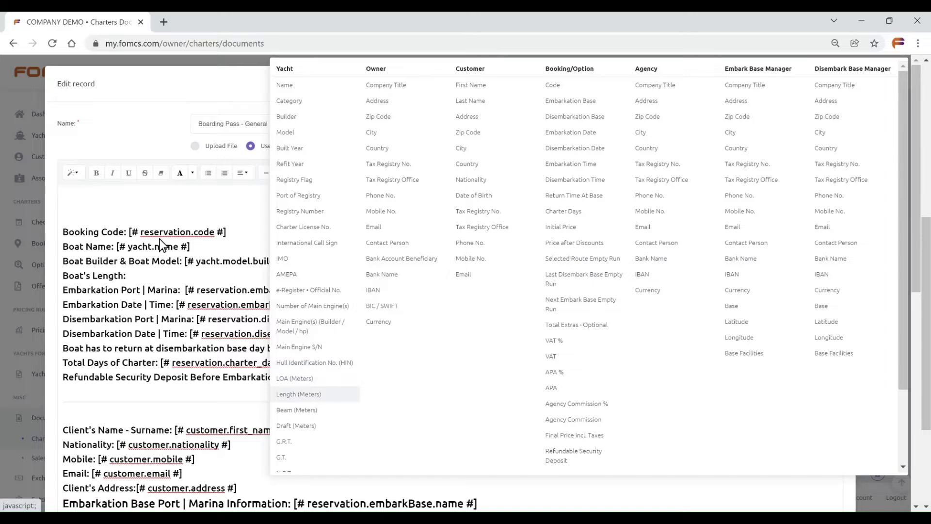
click(299, 394)
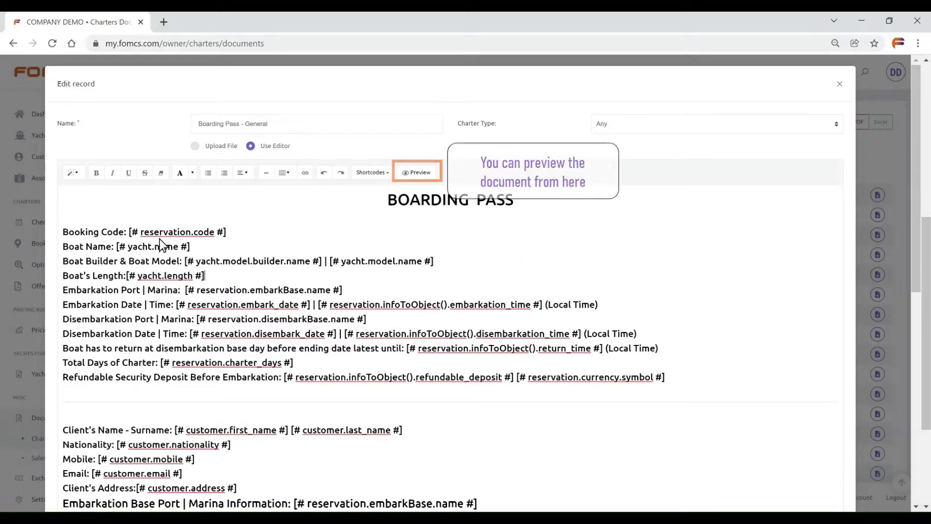
scroll(160, 243, down, 9)
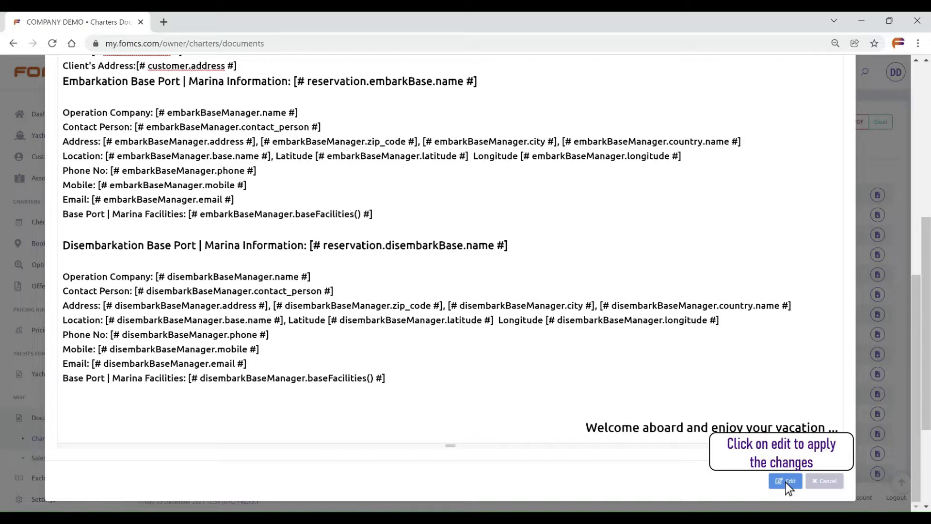
click(785, 482)
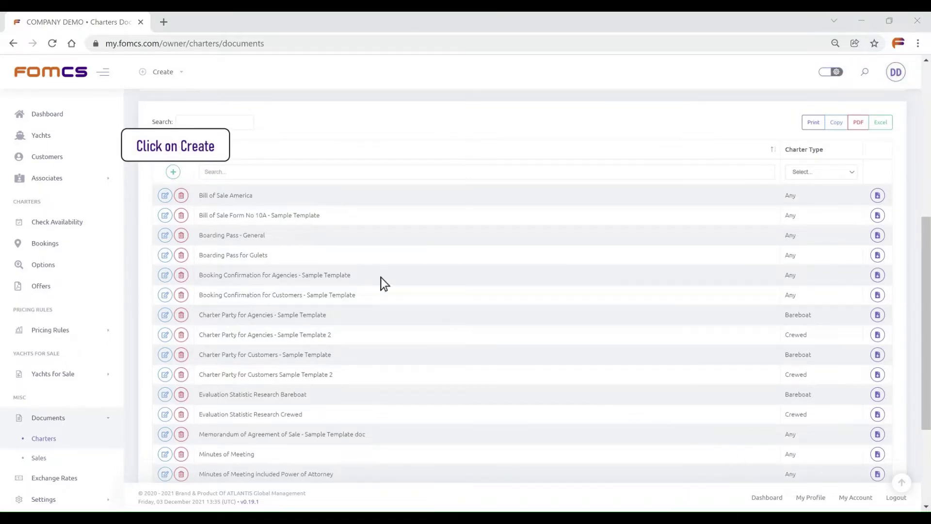
Start a new charters document record named "Charter Party for Agencies - General" with charter type Bareboat
click(174, 172)
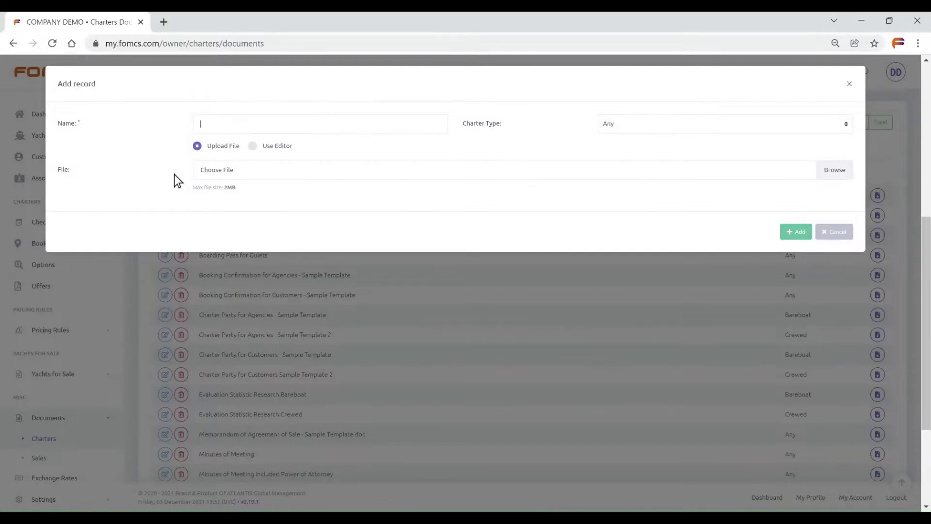
text(Charter Party for Agencies - General)
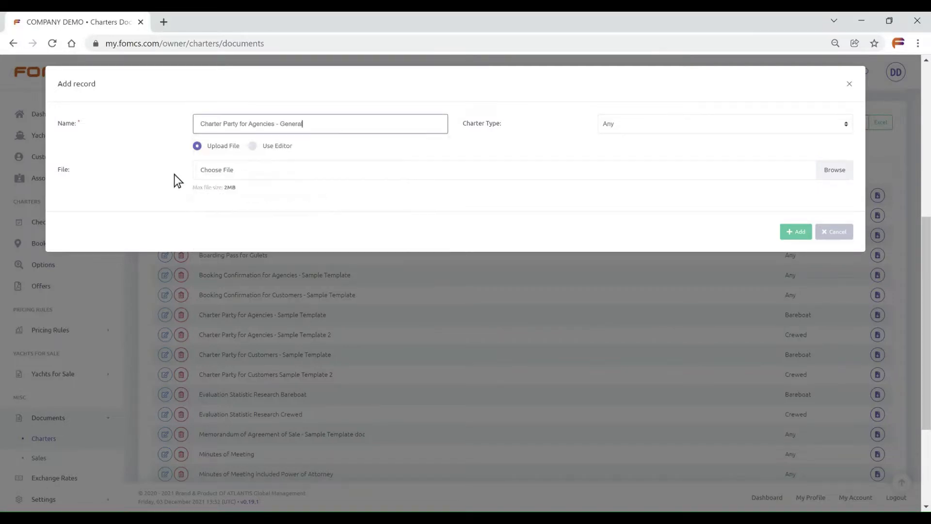
click(174, 174)
key(space)
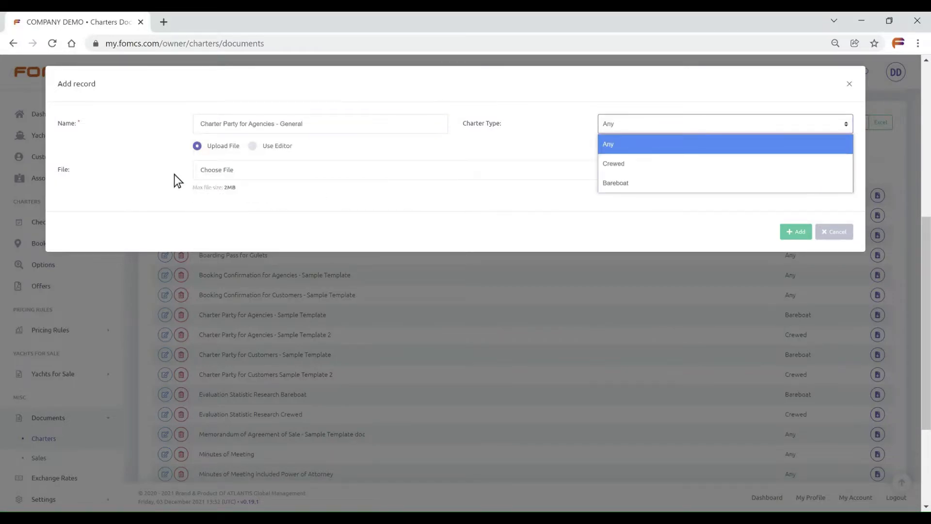
key(Down)
key(Down)
key(Return)
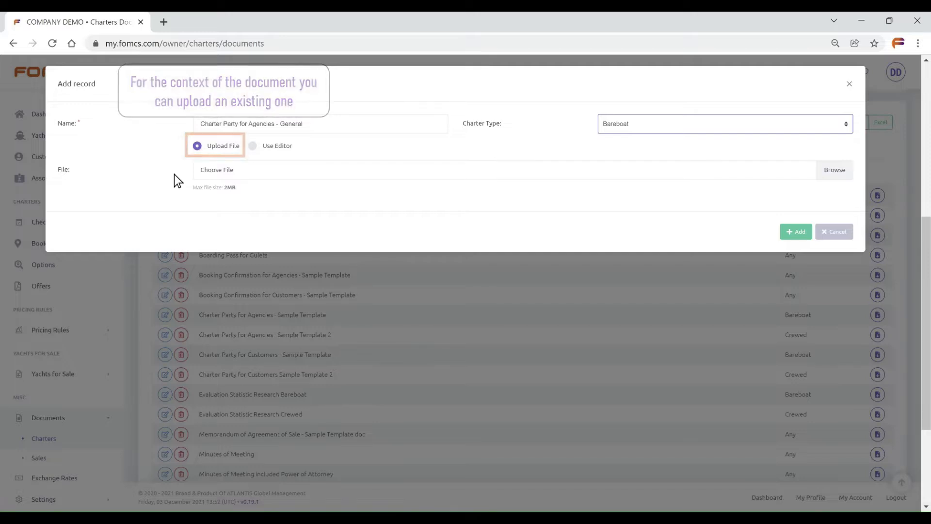
Use the editor for the document content and paste in the full text copied from the Notepad file "Charter Party for Agencies - General"
click(174, 174)
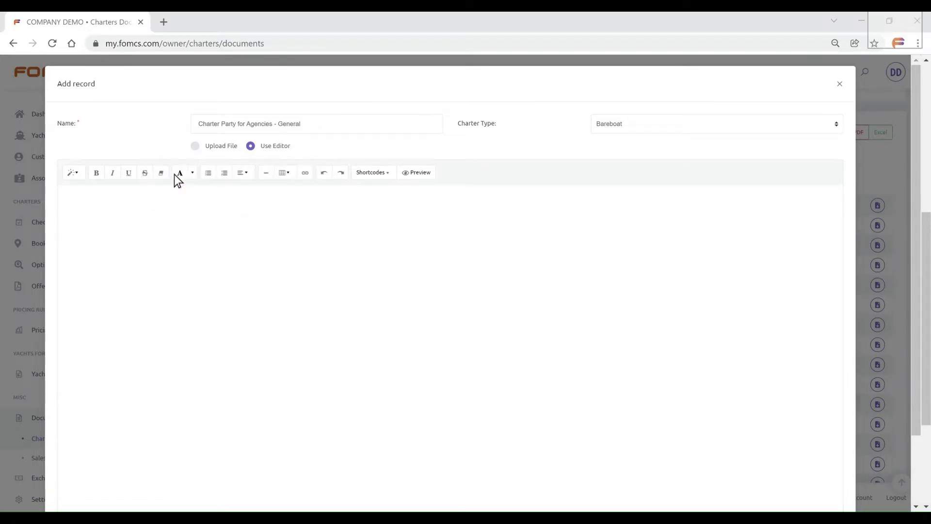
key(alt+Tab)
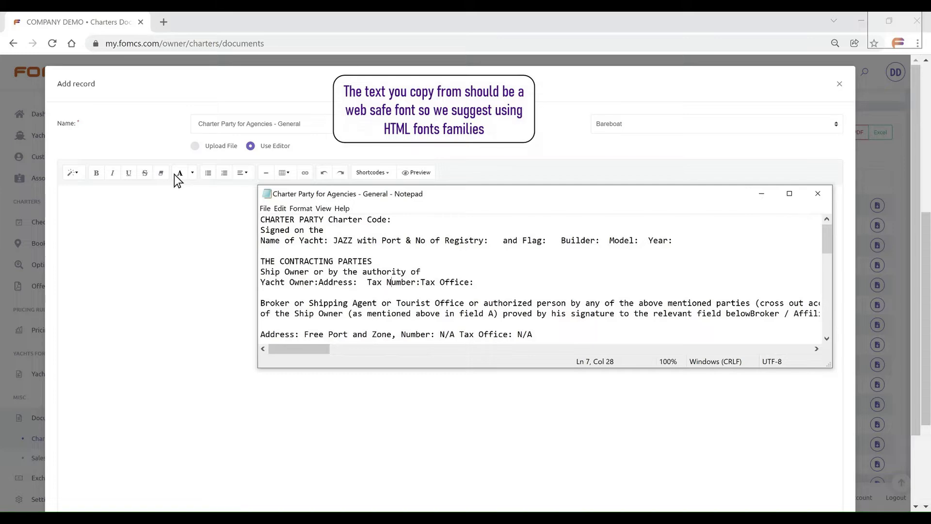
key(ctrl+a)
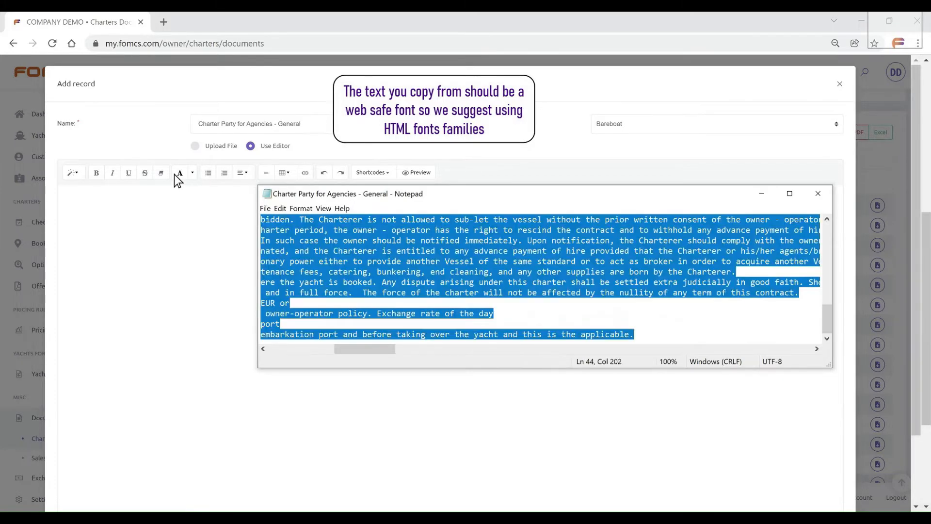
key(ctrl+c)
key(alt+Tab)
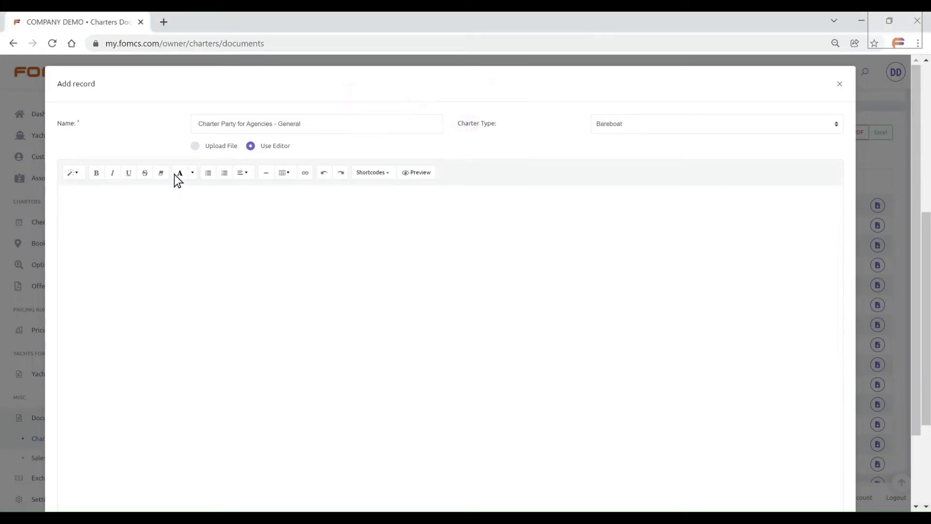
key(ctrl+v)
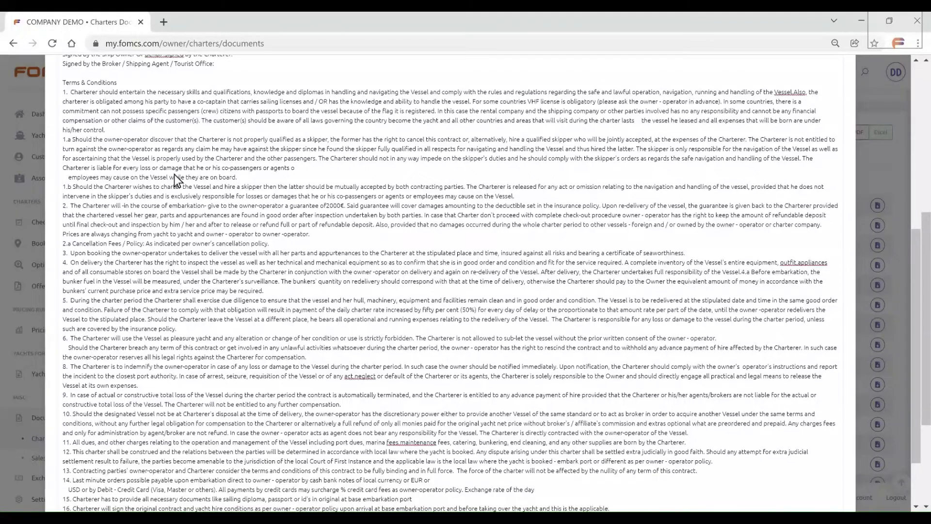
Insert the yacht Built Year shortcode after "Year:" and the yacht Model shortcode after "Model:" in the yacht name line
scroll(174, 174, up, 7)
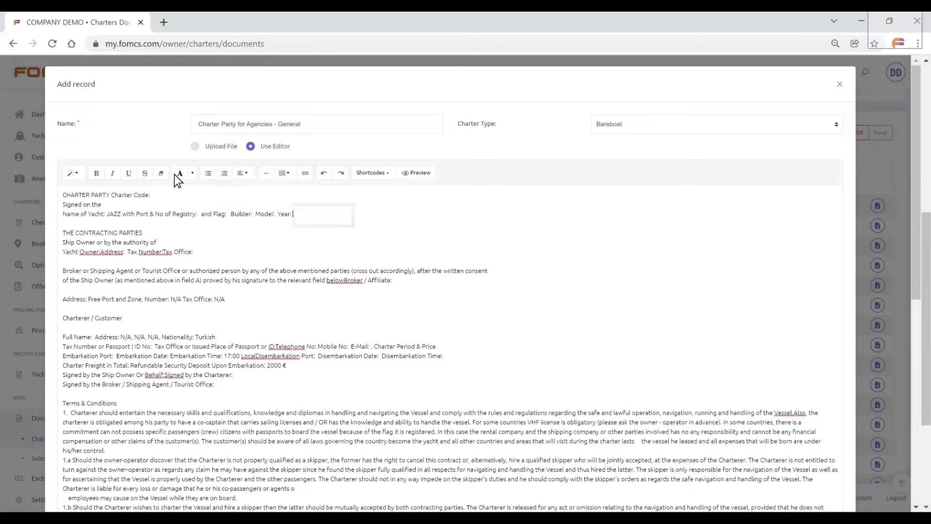
click(373, 173)
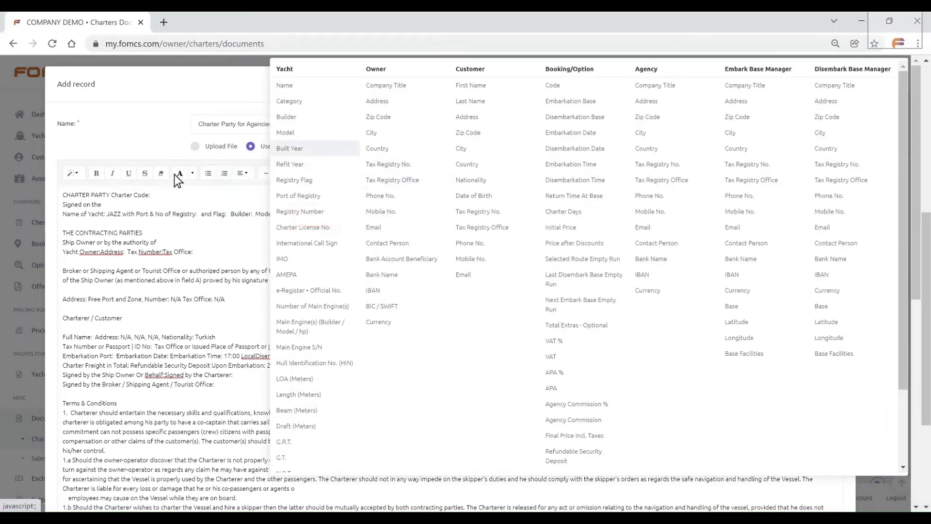
click(293, 148)
click(143, 233)
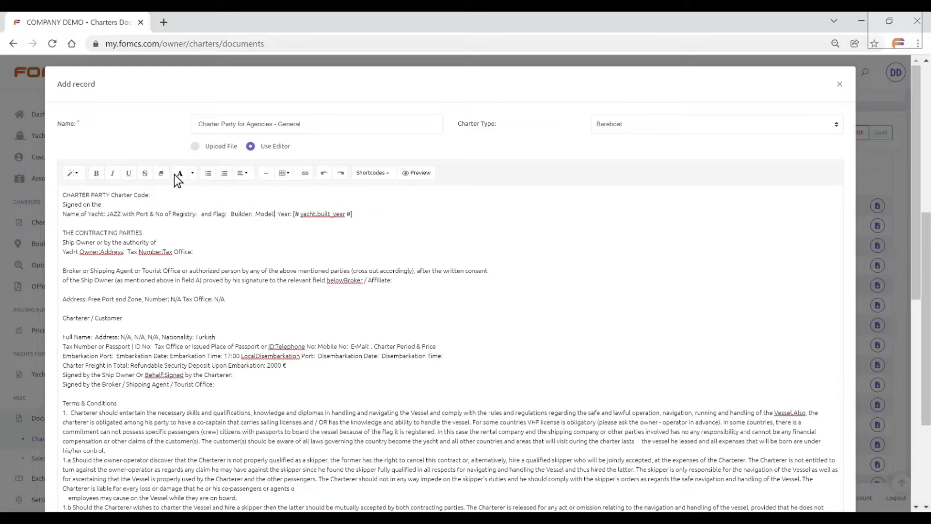
click(373, 173)
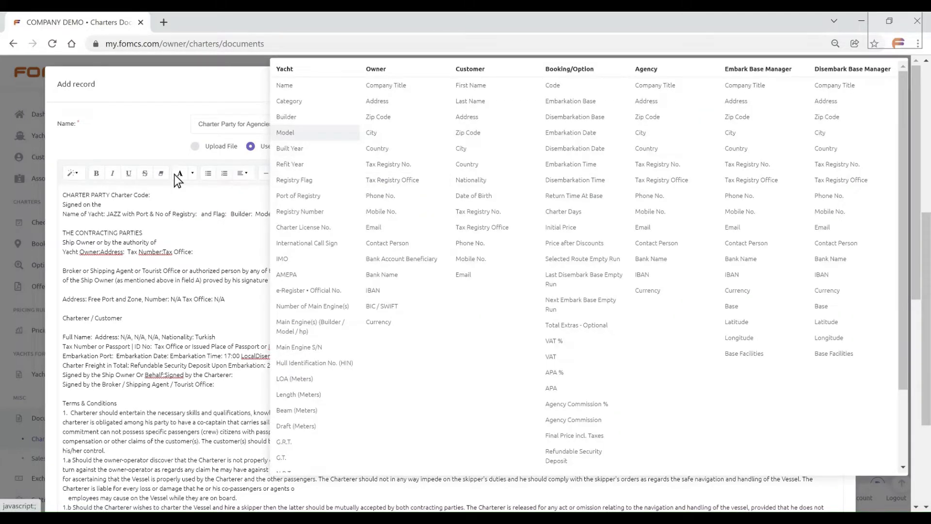
click(285, 133)
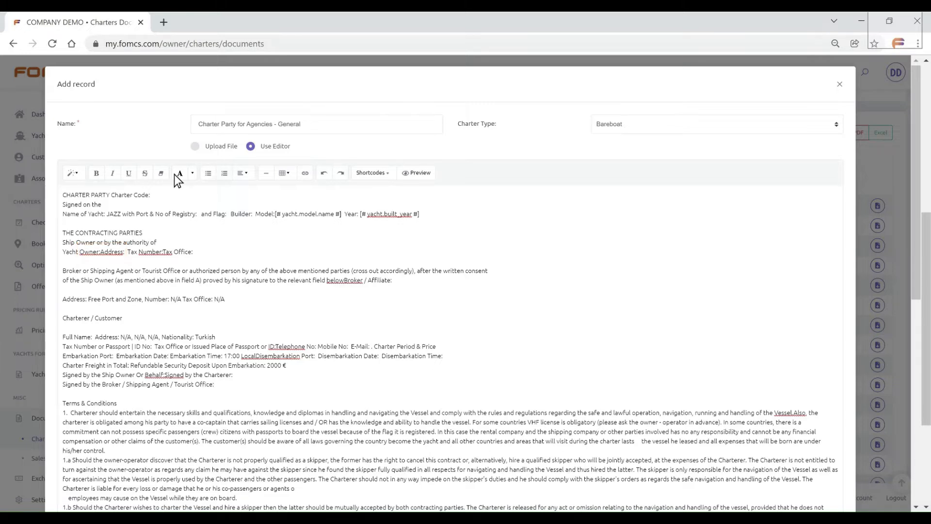
Insert the owner Address shortcode after "Address:" in the Yacht Owner line
click(372, 174)
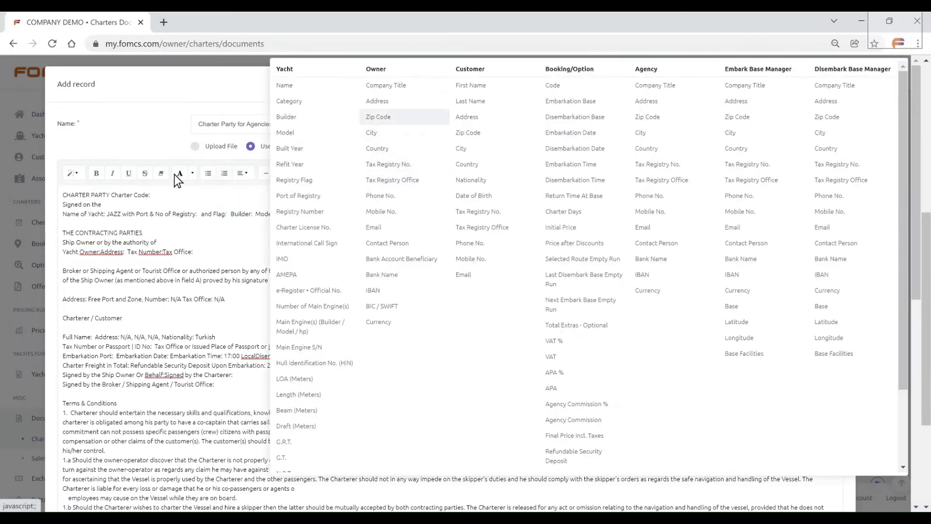
click(378, 101)
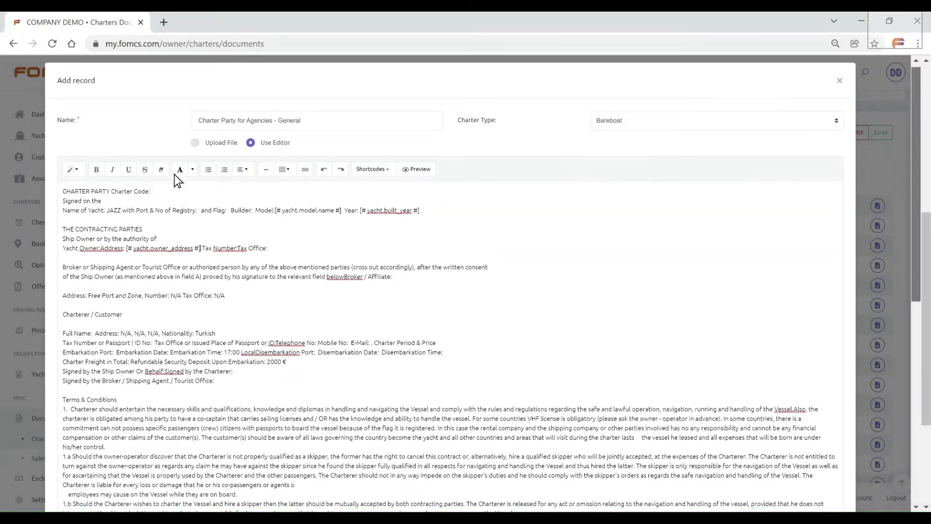
scroll(173, 174, down, 8)
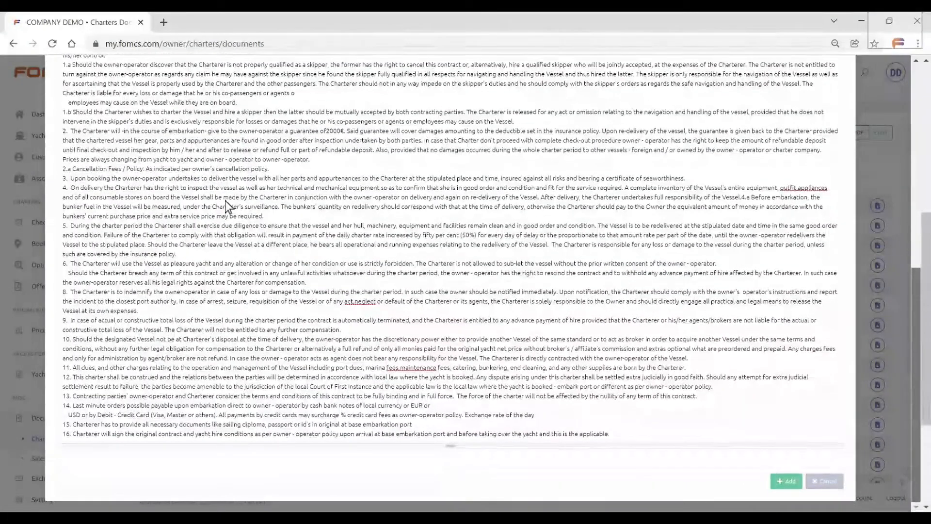
Add the finished charter party document to the charters documents, and display the document templates for sales
click(779, 484)
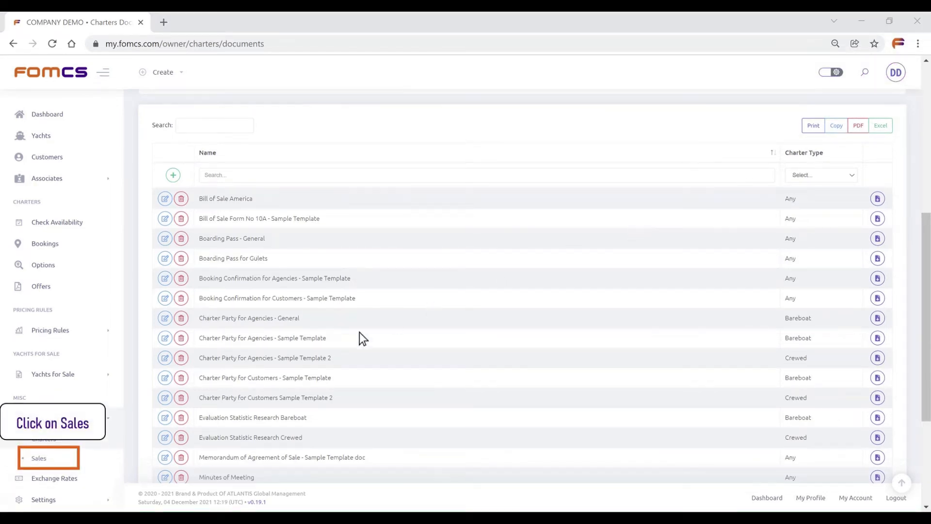
click(39, 457)
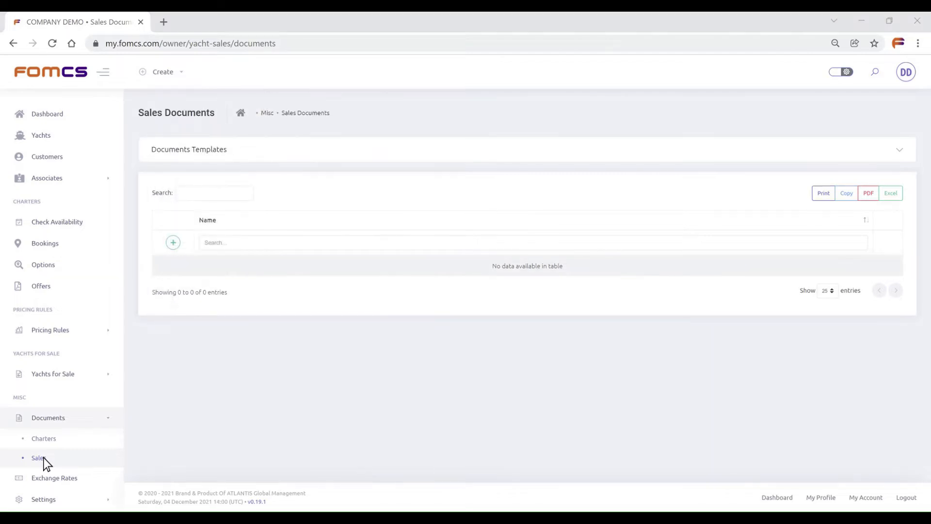
click(262, 148)
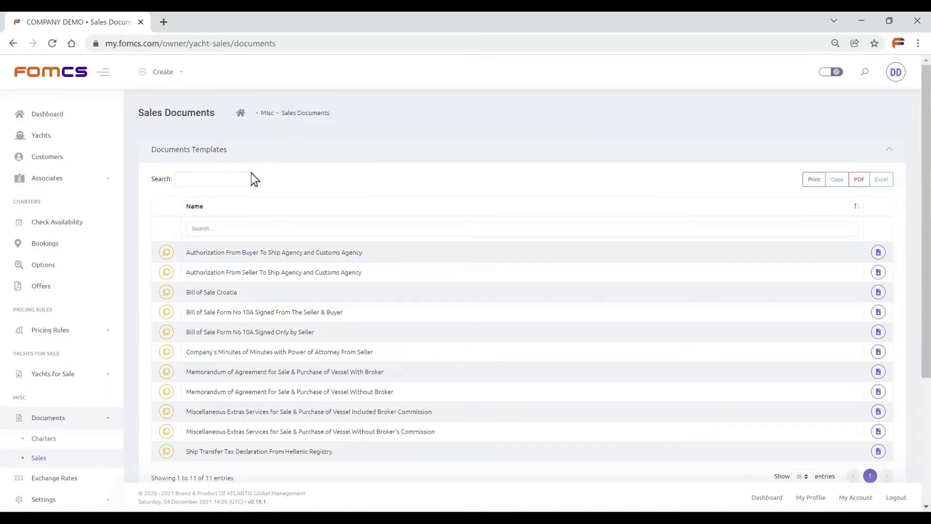
Clone the sales template "Memorandum of Agreement for Sale & Purchase of Vessel With Broker" into the company's own sales documents
click(163, 372)
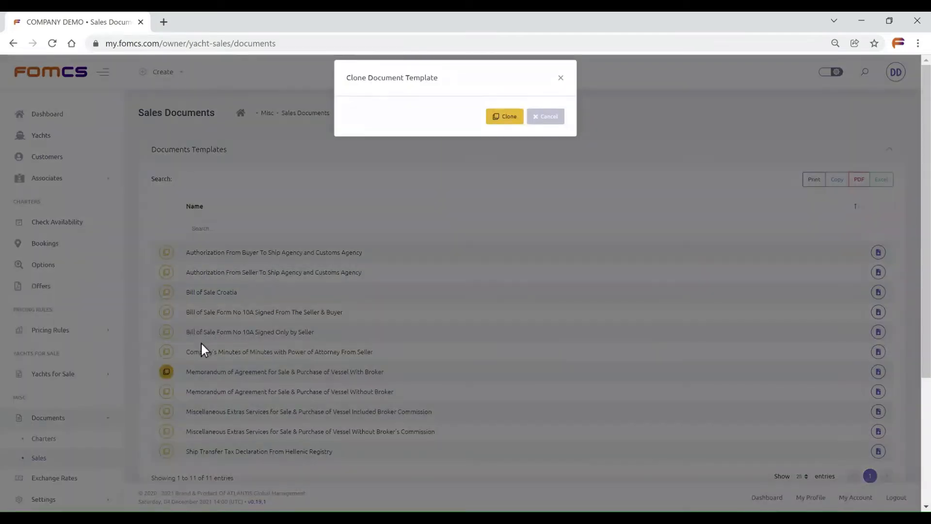
click(505, 122)
scroll(507, 123, down, 1)
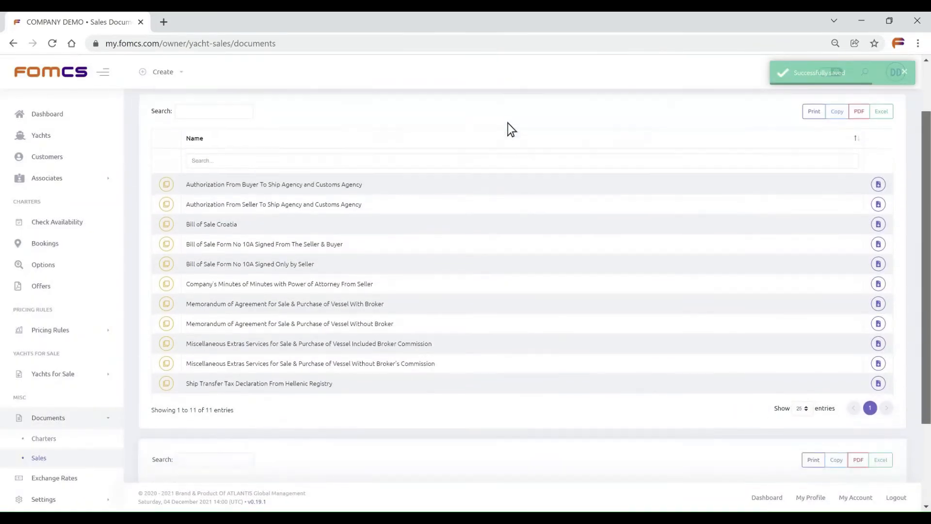
scroll(508, 123, down, 2)
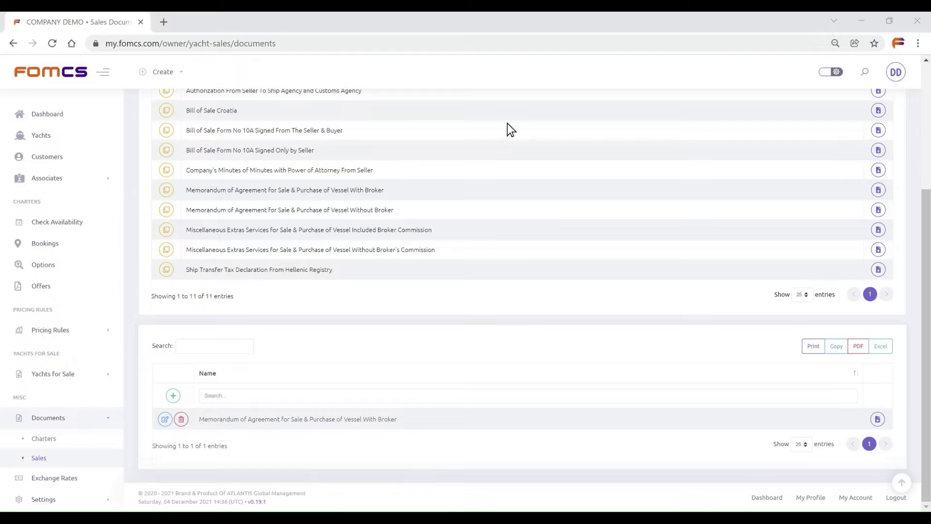
Open the cloned memorandum for editing and rename it "Memorandum of Agreement for Sale & Purchase of Vessel With Broker - General"
click(165, 420)
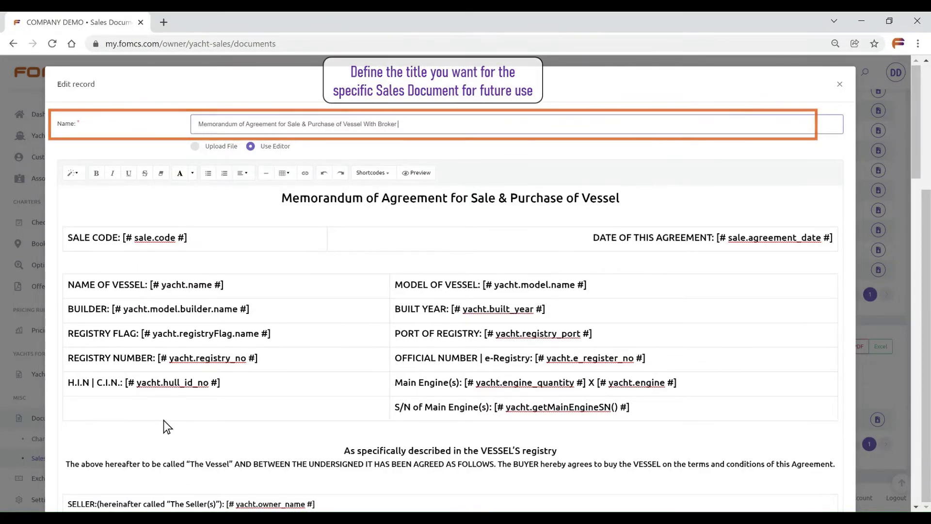
text(- General)
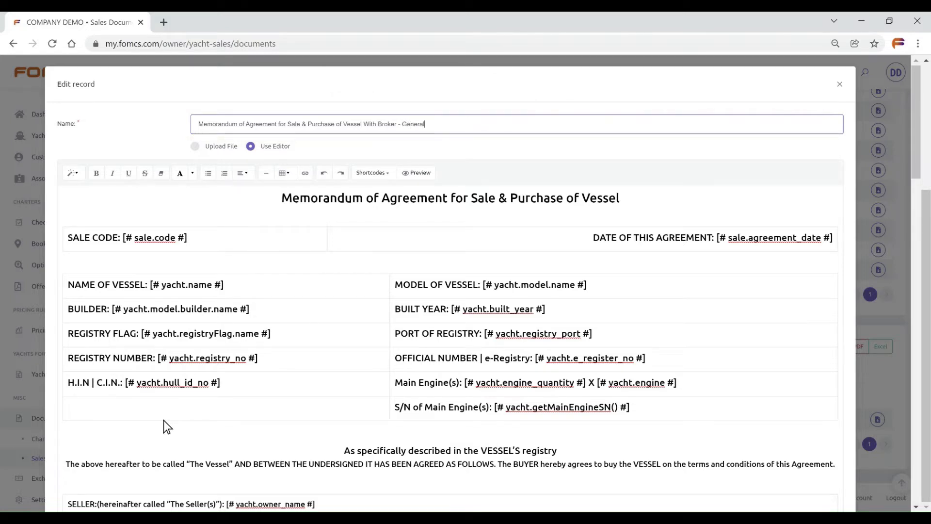
Review the available sales shortcodes and the memorandum's content through to the equipment list, and save the edited record
click(164, 421)
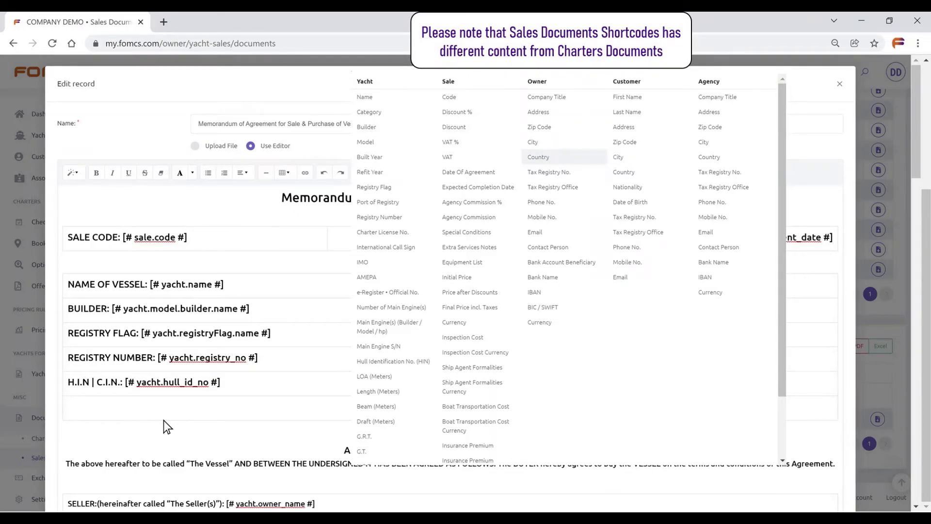
scroll(164, 420, down, 1)
scroll(163, 428, down, 15)
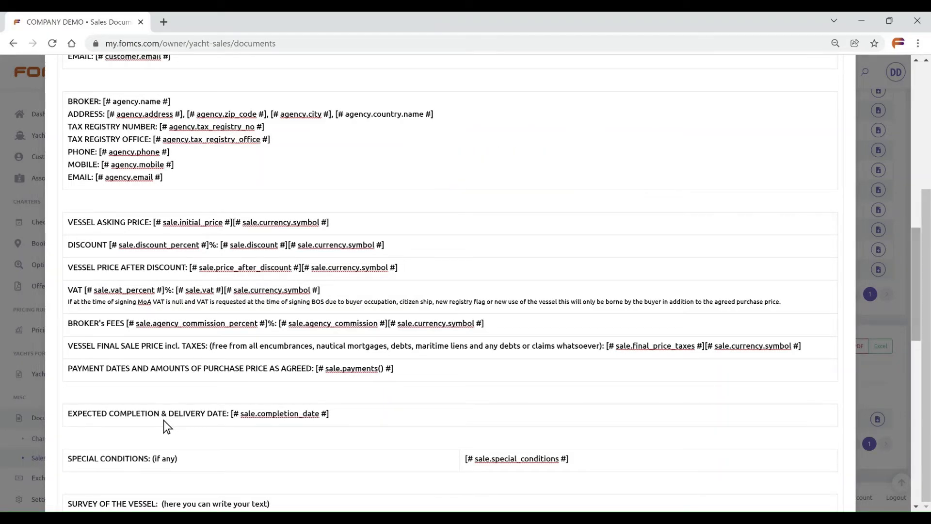
scroll(167, 427, up, 15)
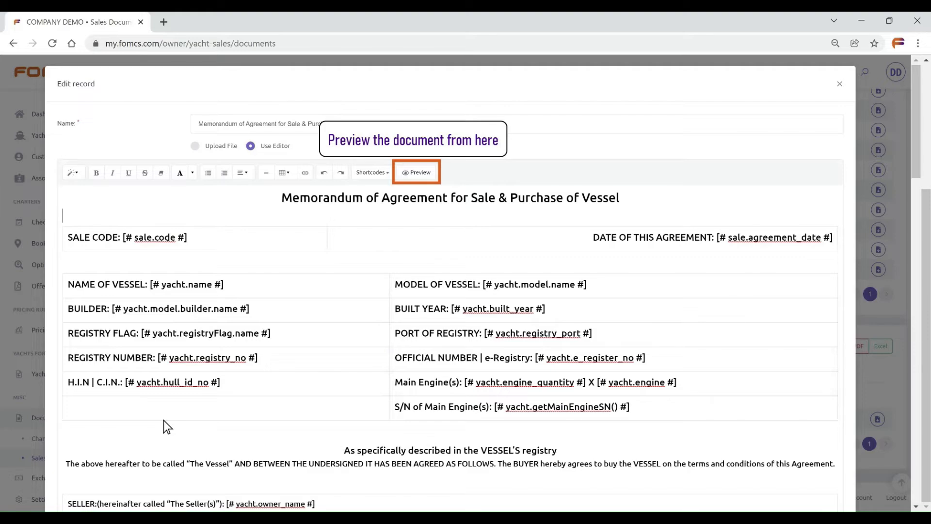
scroll(167, 427, down, 20)
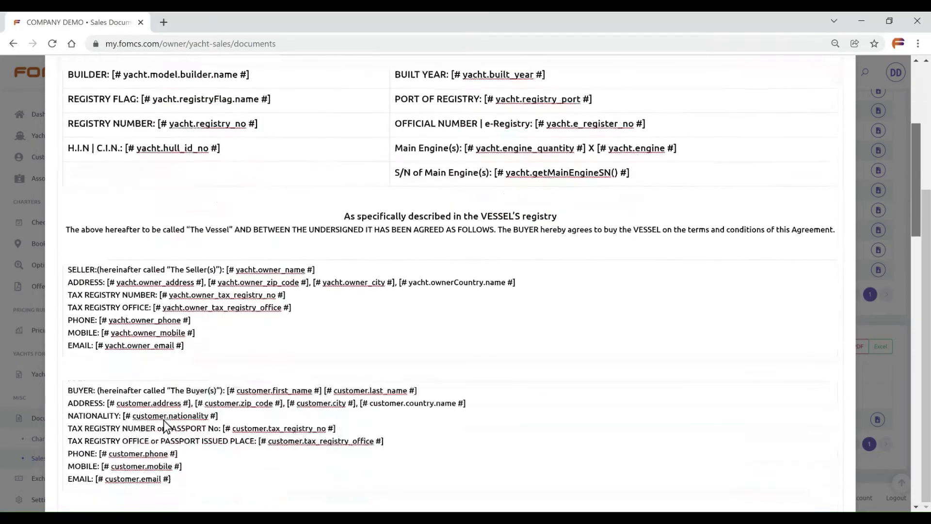
scroll(167, 427, down, 15)
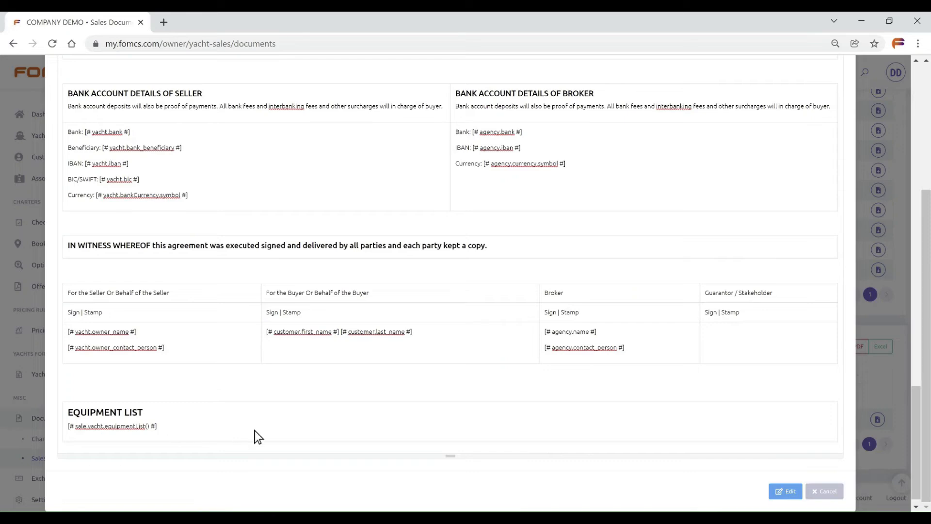
click(785, 491)
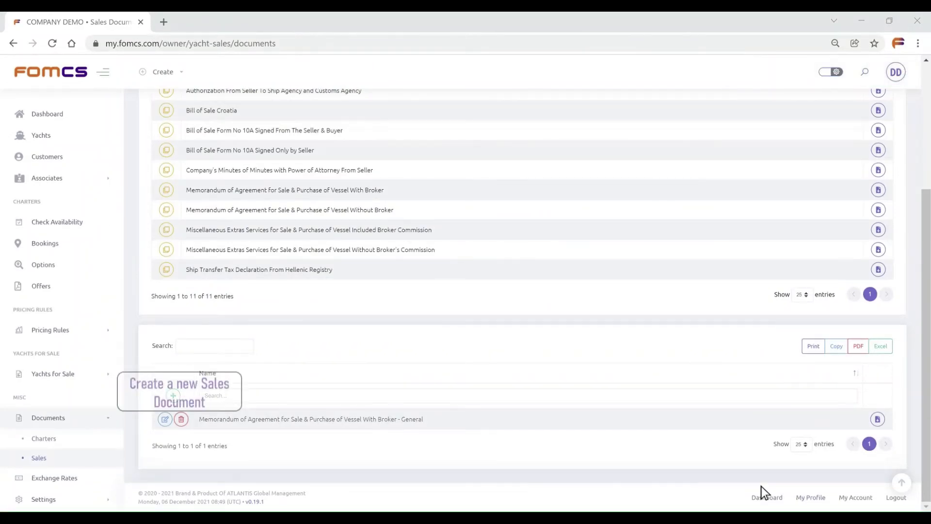
Start a new sales document record named "BILL OF SALE - General" and use the editor for its content
click(174, 397)
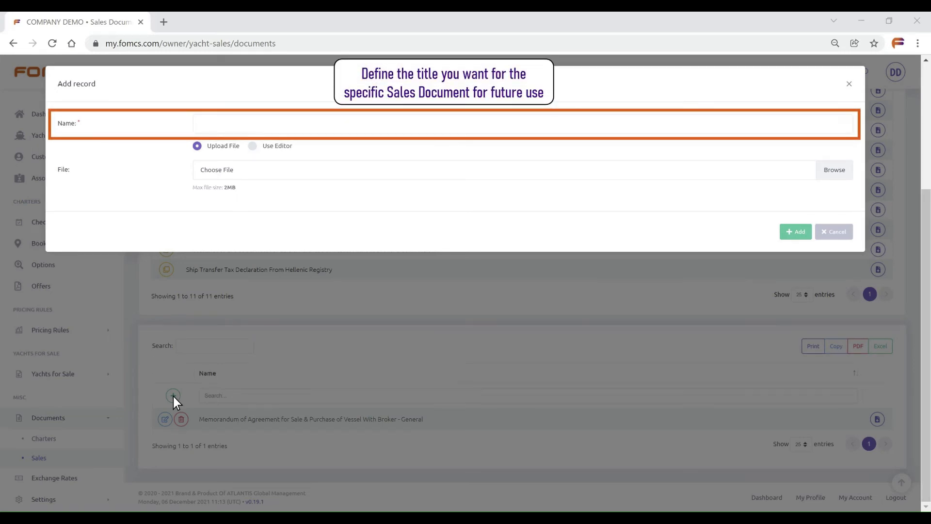
text(BILL OF SALE - General)
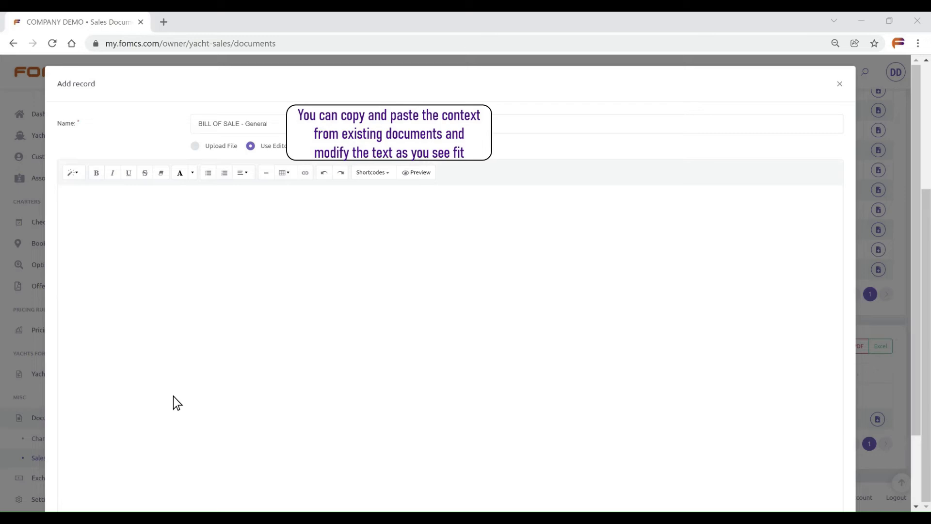
Copy the full text of the Notepad file "BILL OF SALE - General" and paste it into the document editor
key(alt+Tab)
click(134, 251)
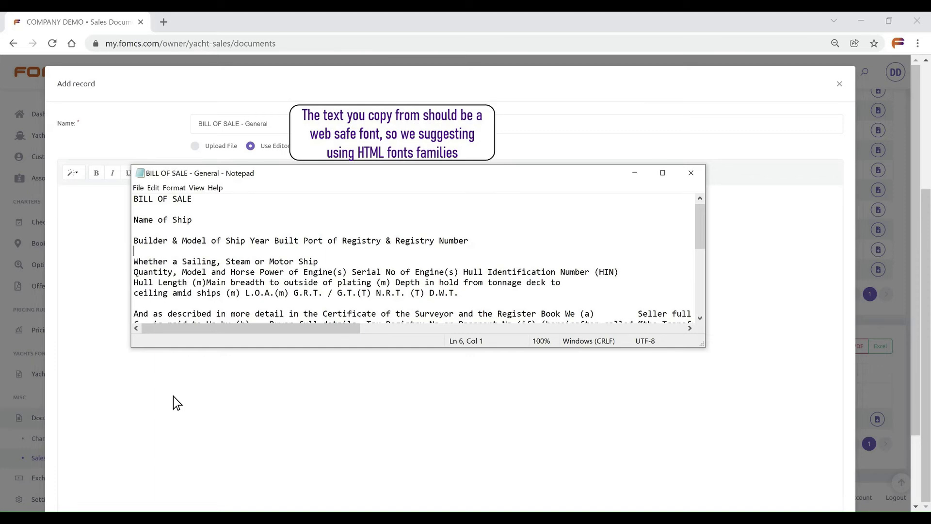
key(ctrl+a)
key(ctrl+c)
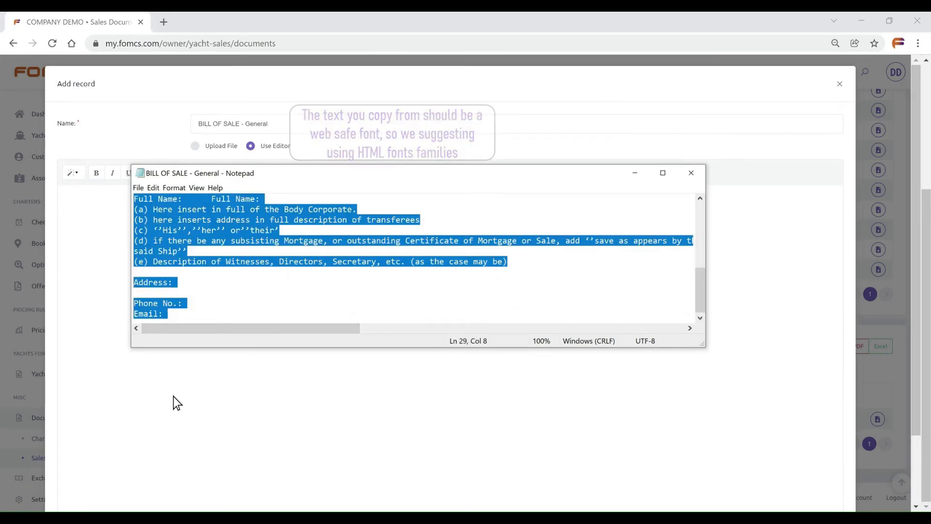
key(alt+Tab)
key(ctrl+v)
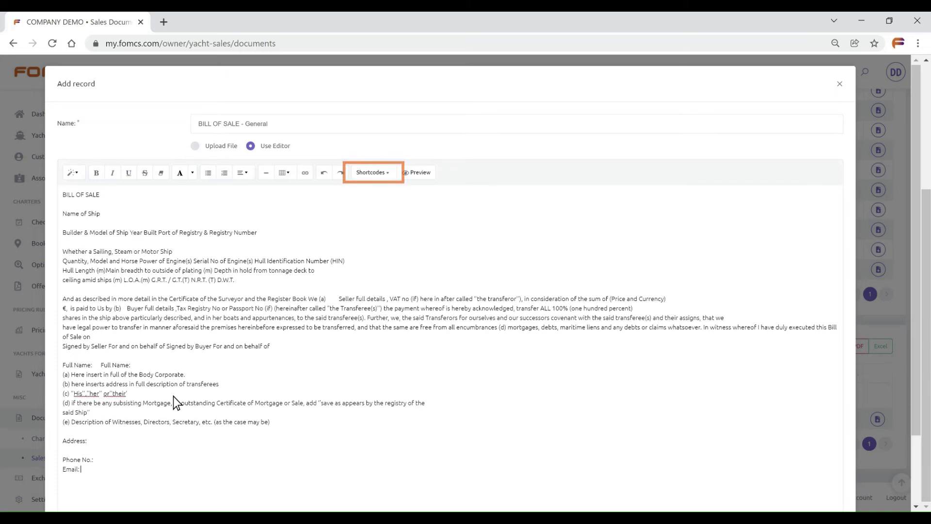
Check the shortcodes offered for the bill of sale, and add the new document to the sales documents
click(373, 174)
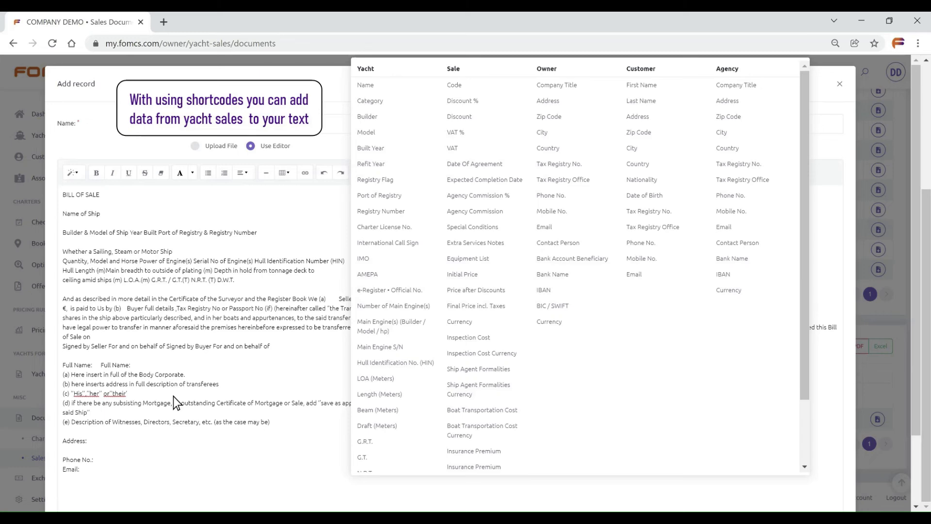
click(63, 205)
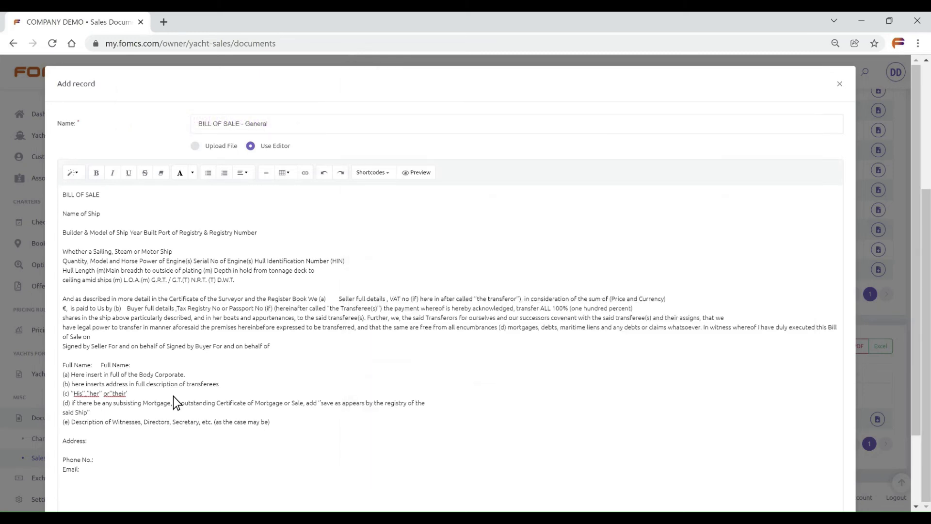
scroll(173, 396, down, 3)
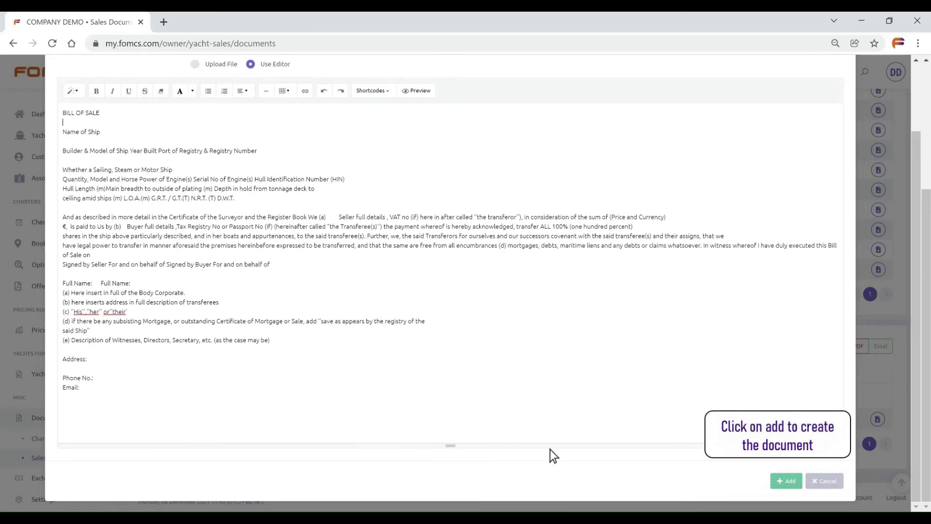
click(786, 482)
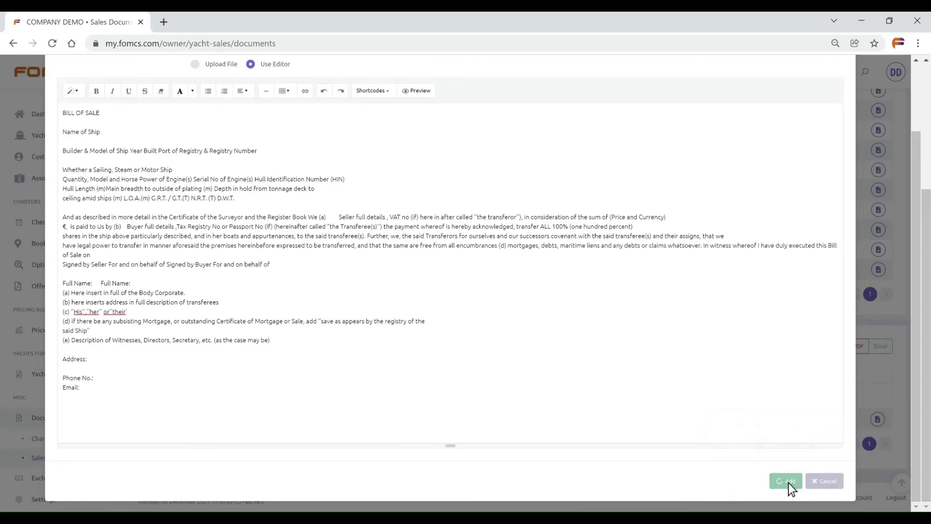